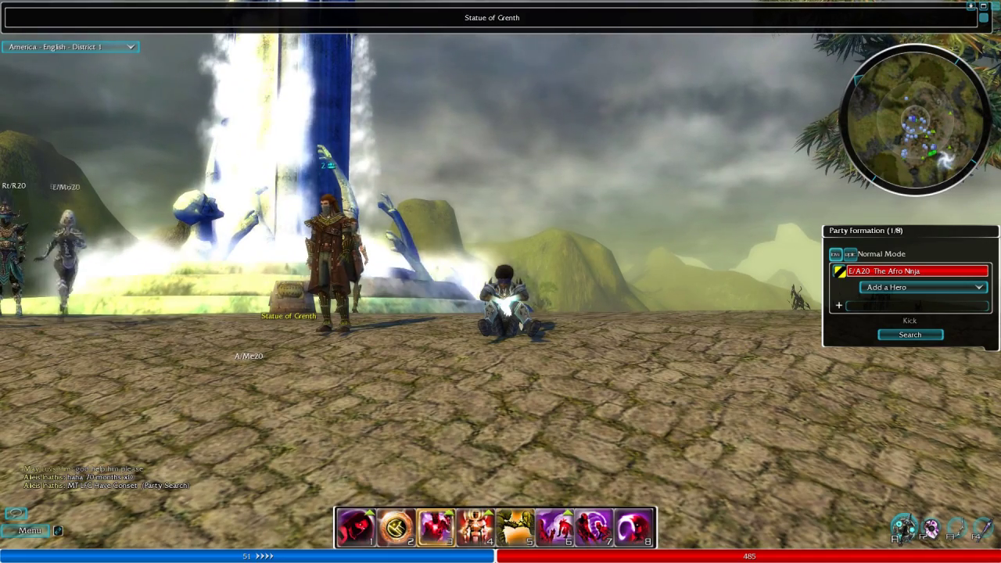
# Open the Inventory, Hero and Guild windows and arrange them side by side to view the interface.
pyautogui.press('i')
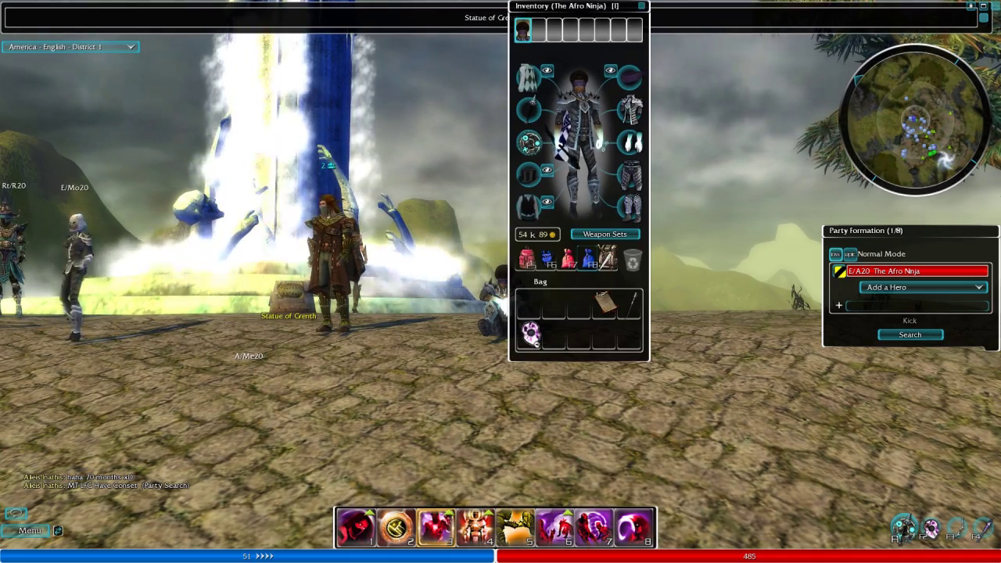
pyautogui.moveTo(563, 6); pyautogui.dragTo(641, 86)
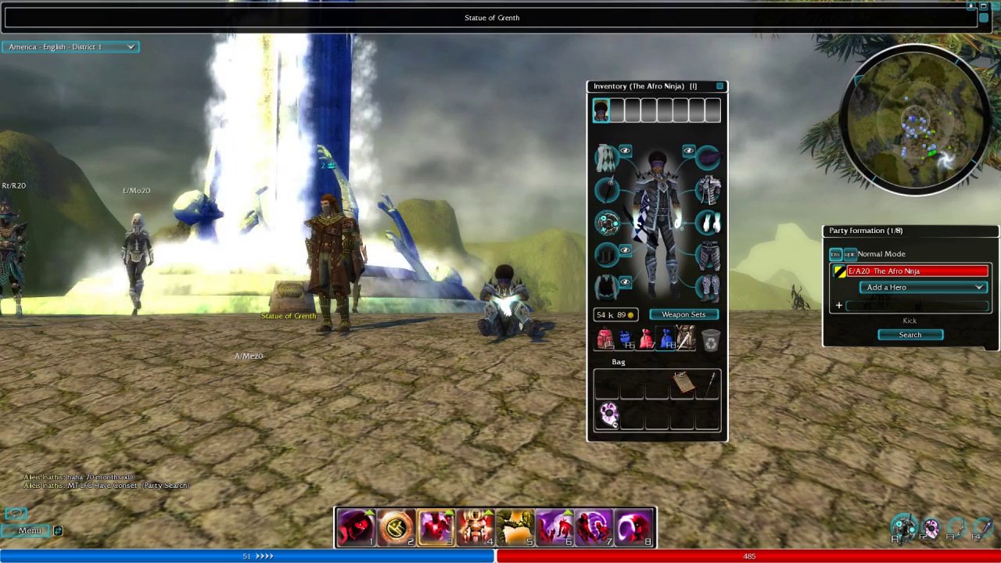
pyautogui.press('h')
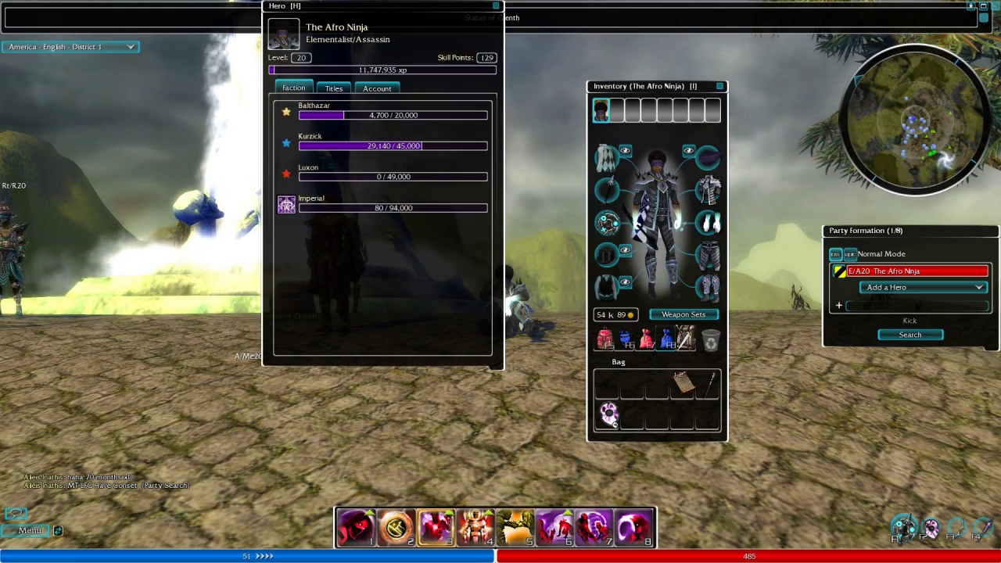
pyautogui.moveTo(376, 6); pyautogui.dragTo(445, 100)
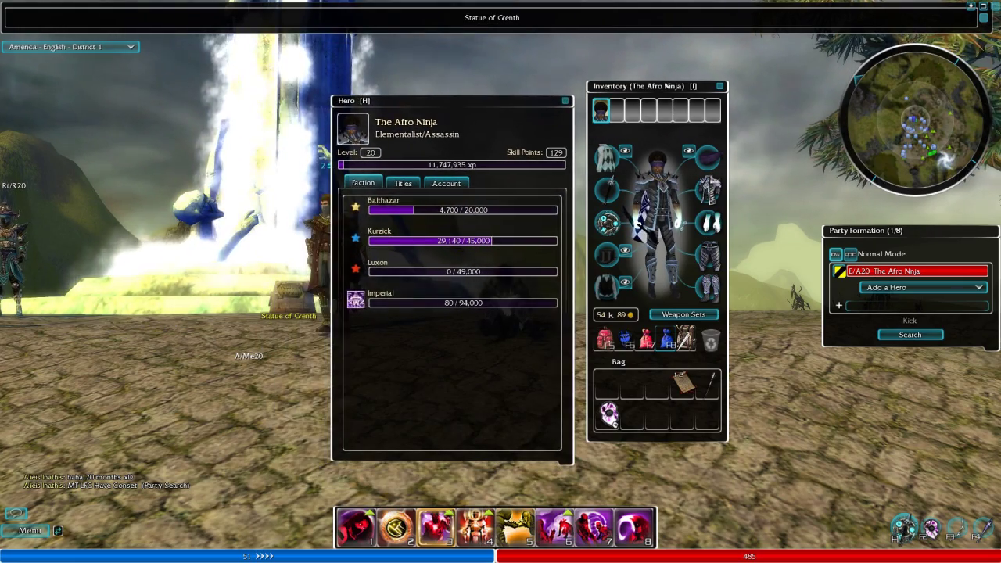
pyautogui.press('g')
pyautogui.moveTo(117, 4); pyautogui.dragTo(176, 96)
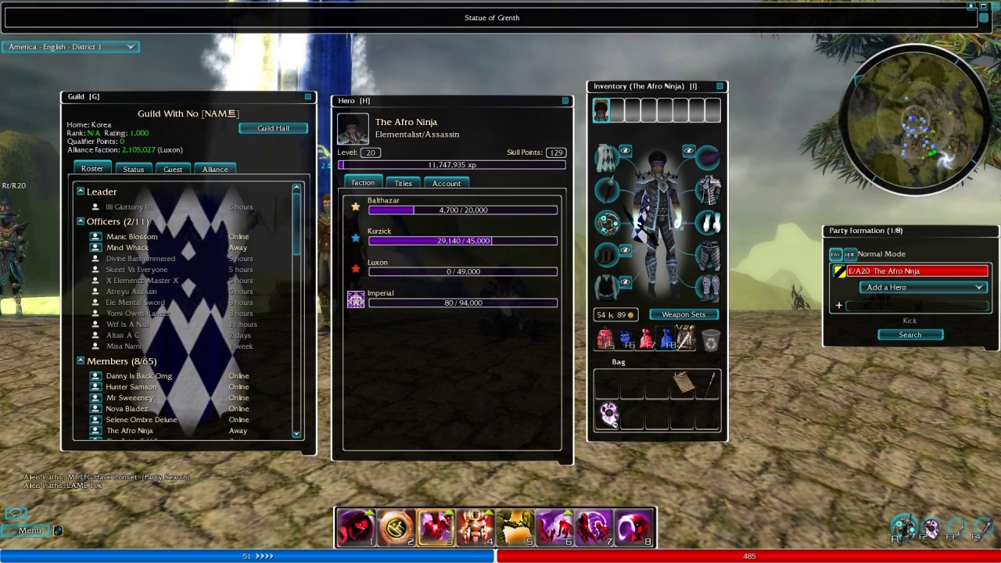
# Open the Skills and Attributes, Quest Log and Observe windows and spread them around the other open windows.
pyautogui.press('k')
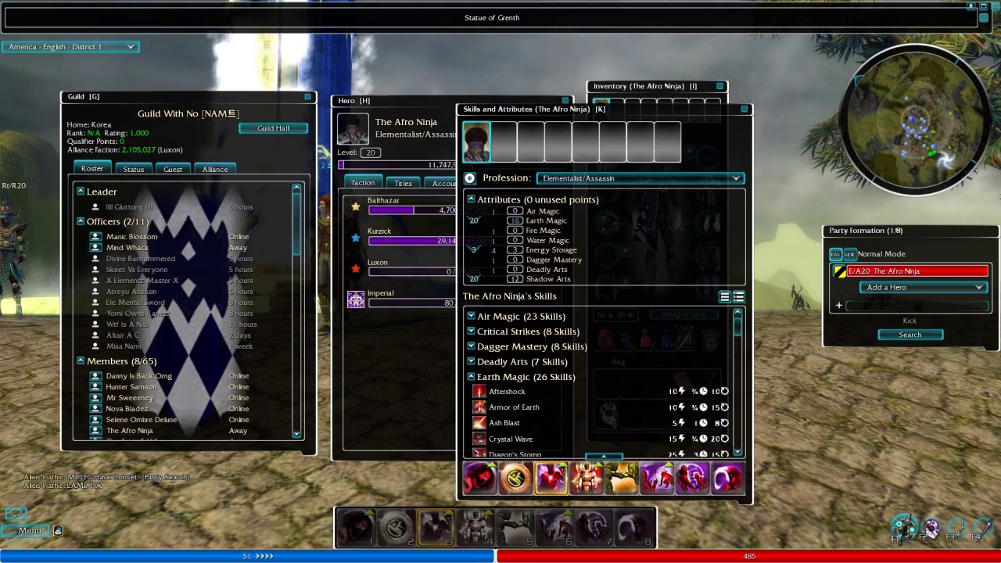
pyautogui.moveTo(688, 125); pyautogui.dragTo(847, 124)
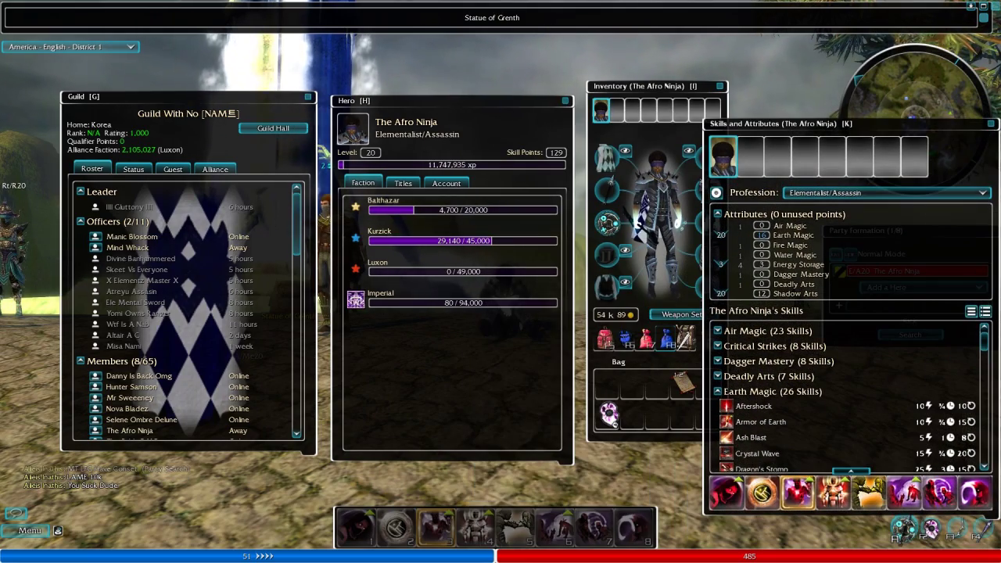
pyautogui.press('l')
pyautogui.moveTo(500, 271); pyautogui.dragTo(515, 297)
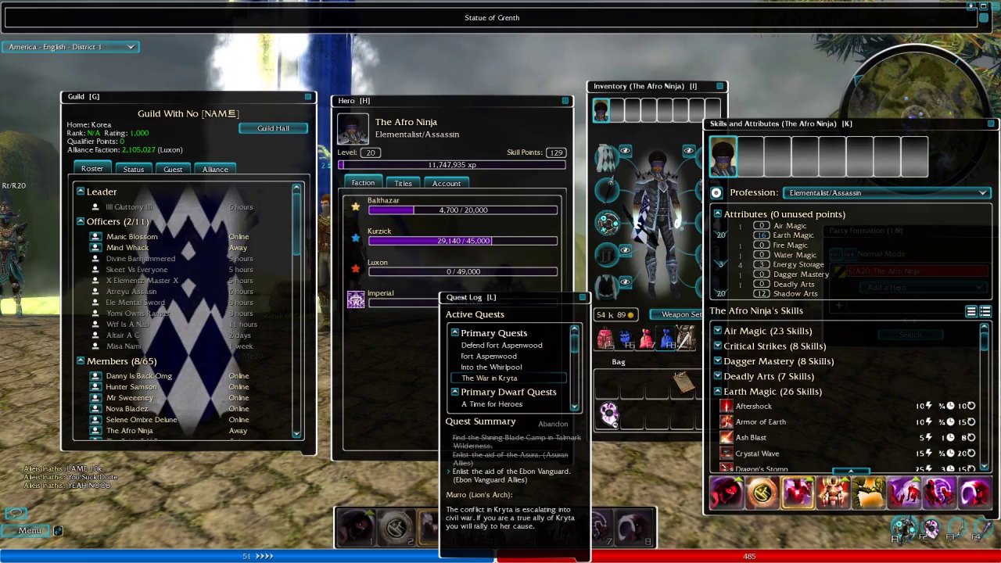
pyautogui.press('b')
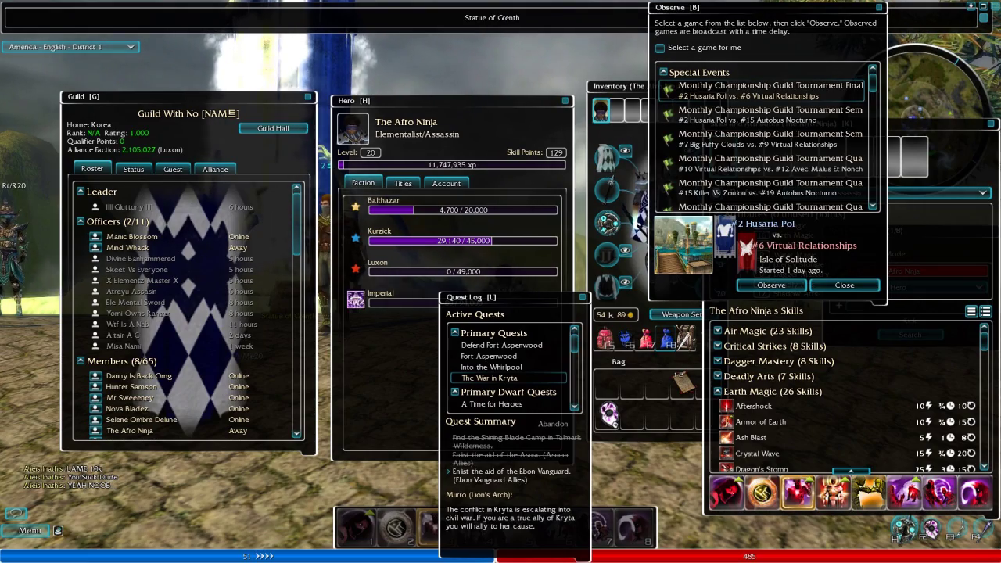
pyautogui.moveTo(688, 7); pyautogui.dragTo(239, 264)
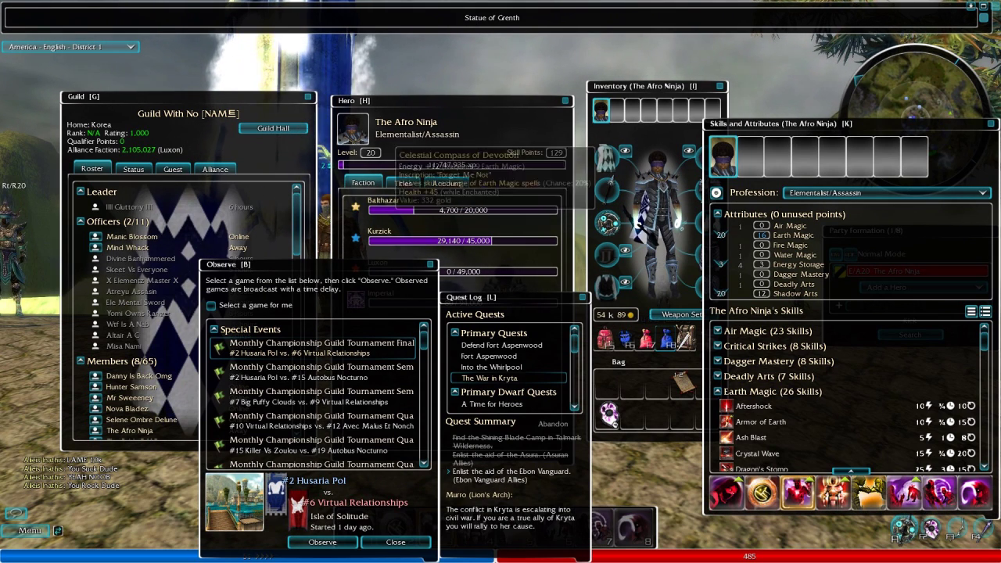
# Close the Quest Log, Observe, Hero, Guild and Inventory windows.
pyautogui.press('l')
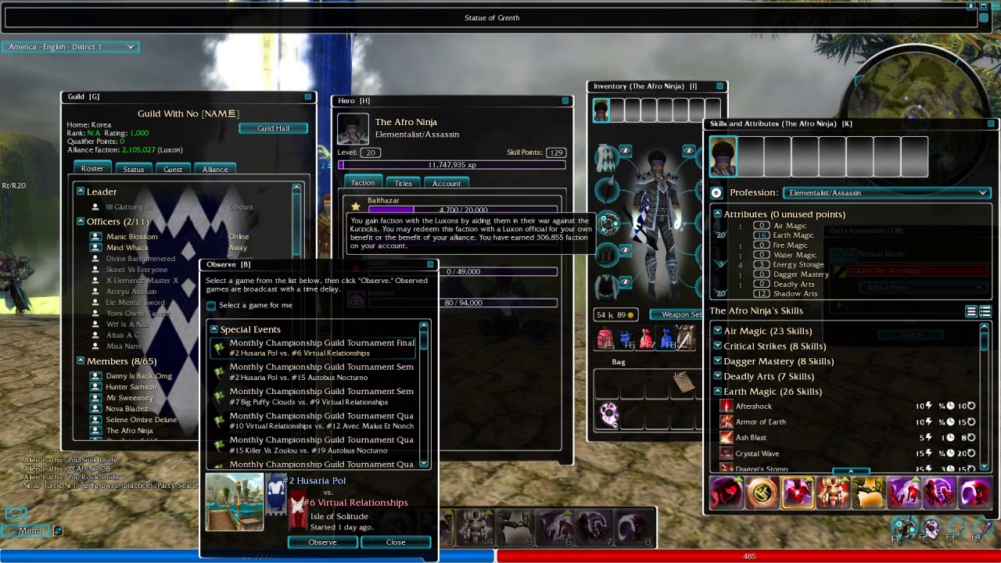
pyautogui.press('b')
pyautogui.press('h')
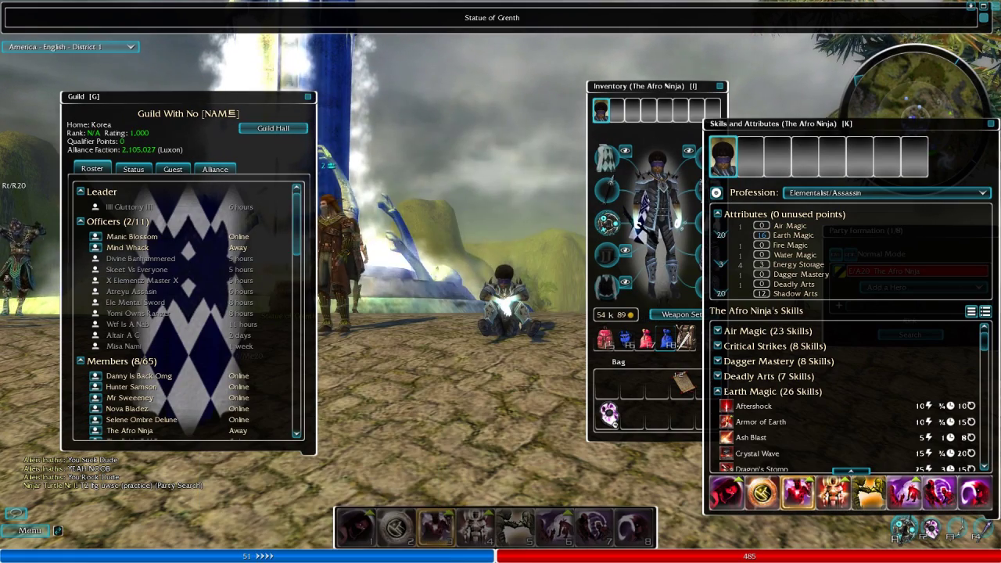
pyautogui.press('g')
pyautogui.press('i')
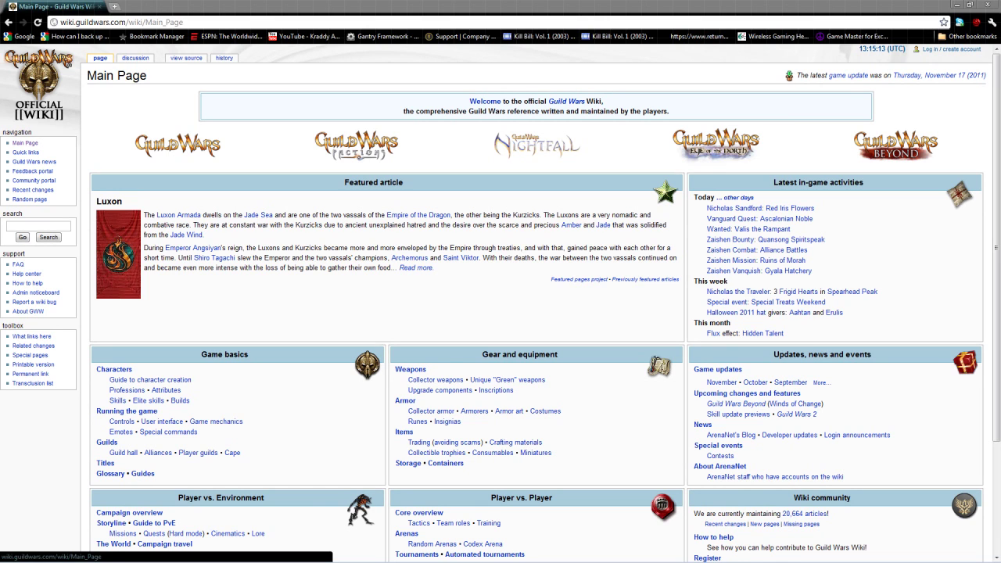
# In the browser, search the Guild Wars wiki for Texmod and download the program from the guide's main download link.
pyautogui.click(43, 226)
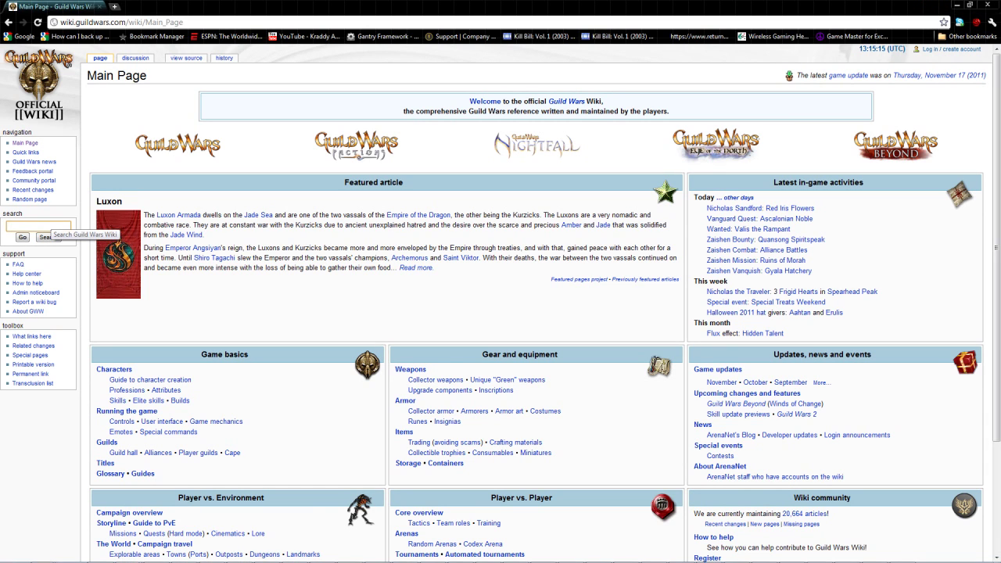
pyautogui.write('Texmod')
pyautogui.press('Return')
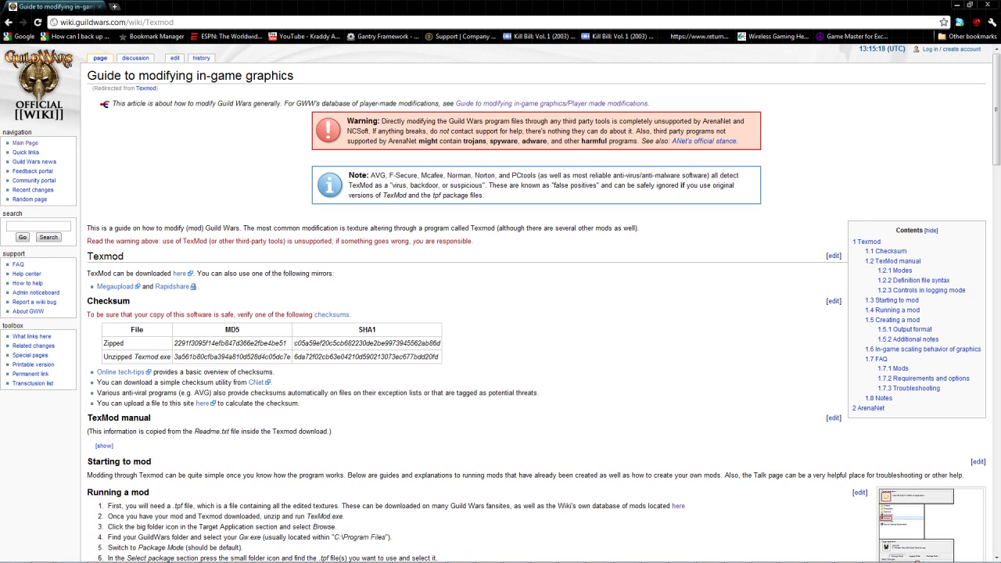
pyautogui.moveTo(86, 273); pyautogui.dragTo(186, 273)
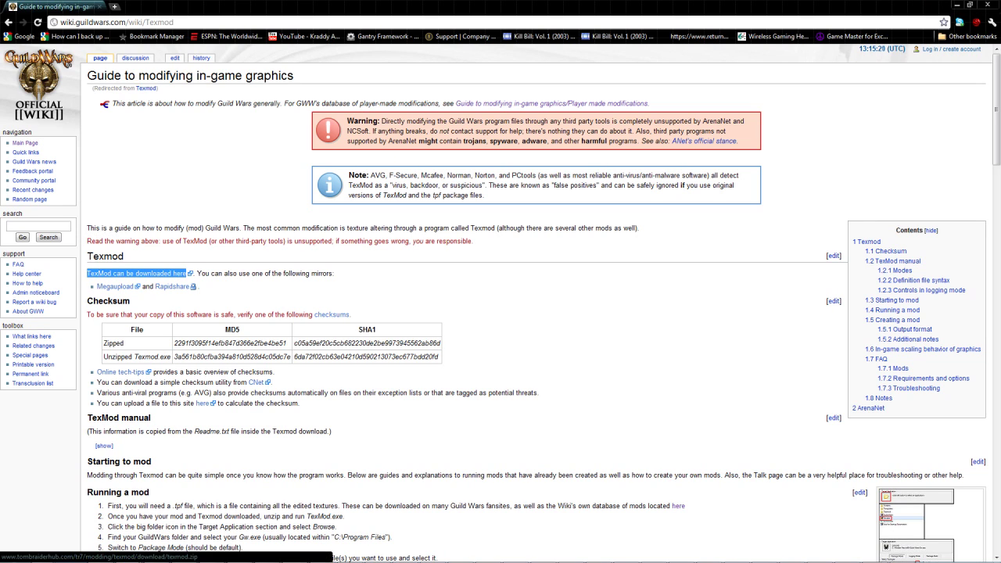
pyautogui.click(134, 273)
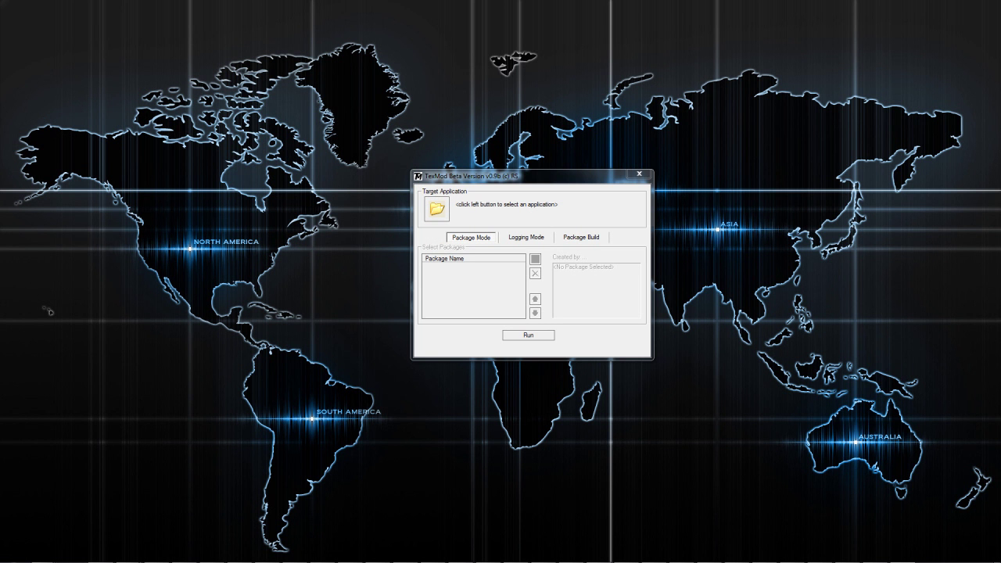
# In TexMod, select Gw.exe from the guild wars folder as the target application and reposition the TexMod window.
pyautogui.moveTo(532, 176); pyautogui.dragTo(497, 204)
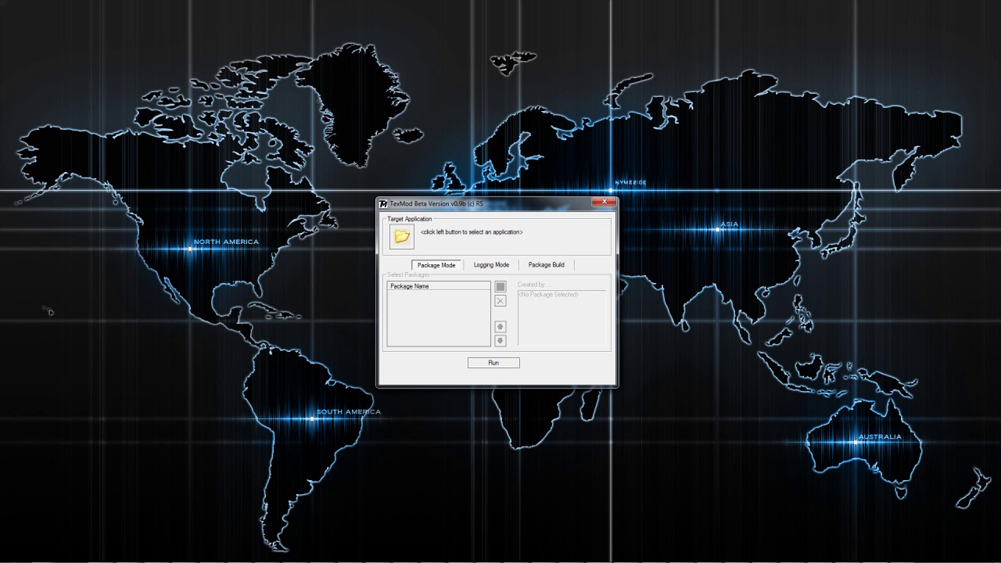
pyautogui.click(402, 236)
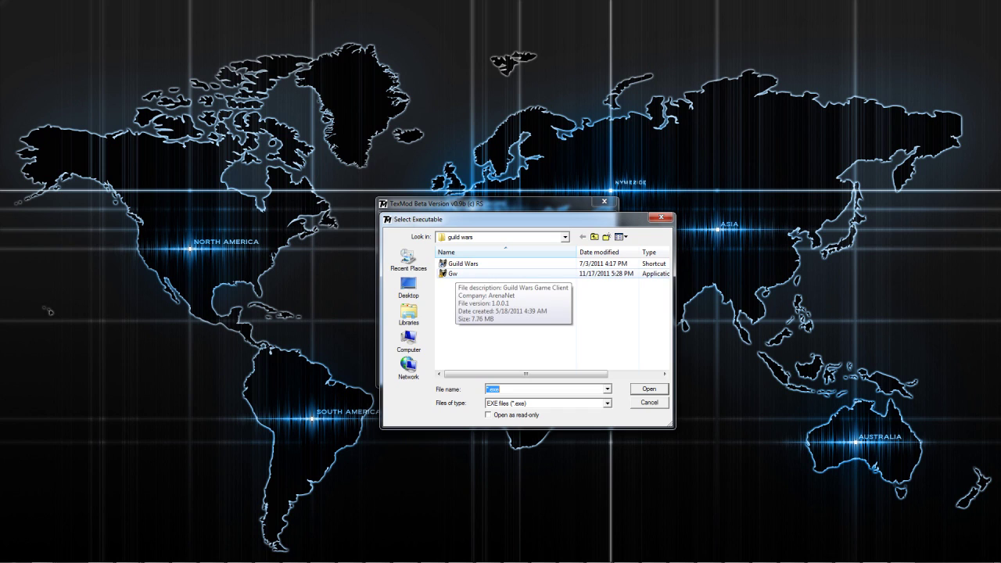
pyautogui.click(454, 274)
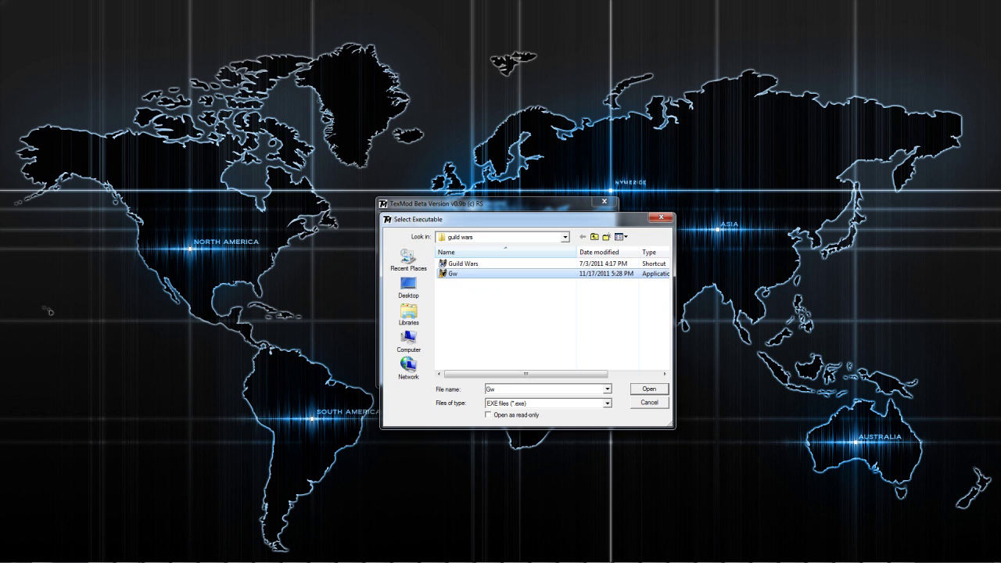
pyautogui.press('Return')
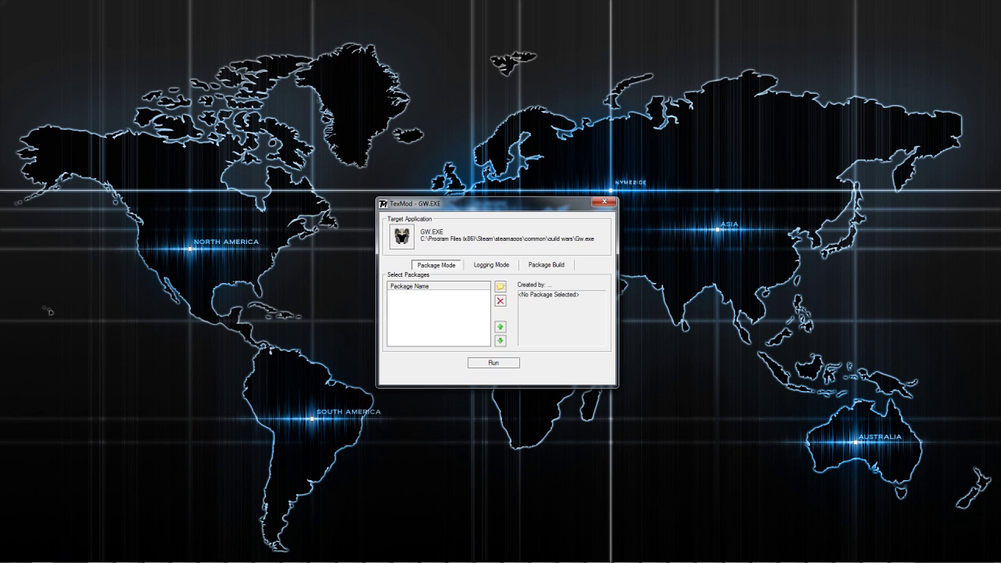
pyautogui.moveTo(484, 203); pyautogui.dragTo(532, 197)
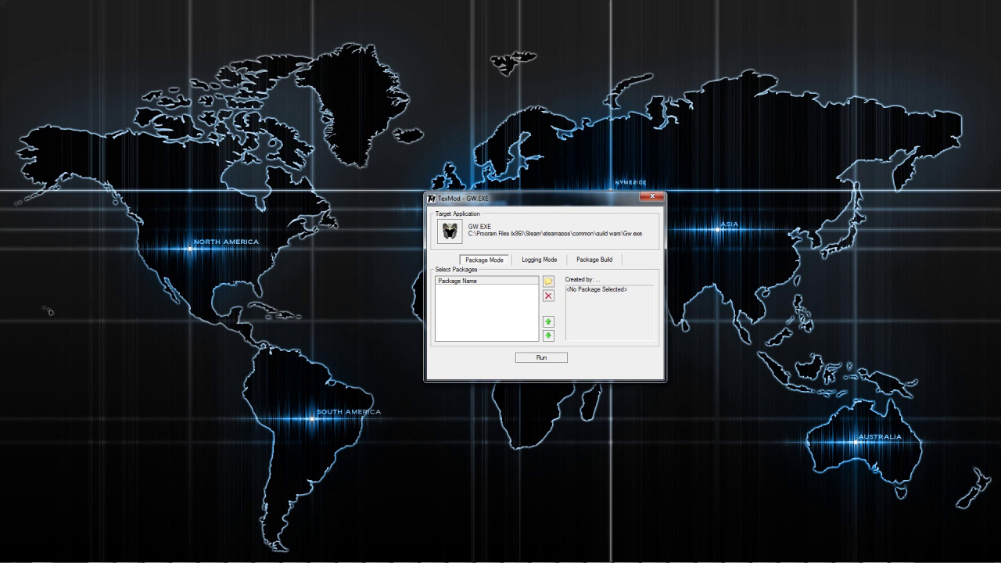
pyautogui.moveTo(545, 198); pyautogui.dragTo(515, 274)
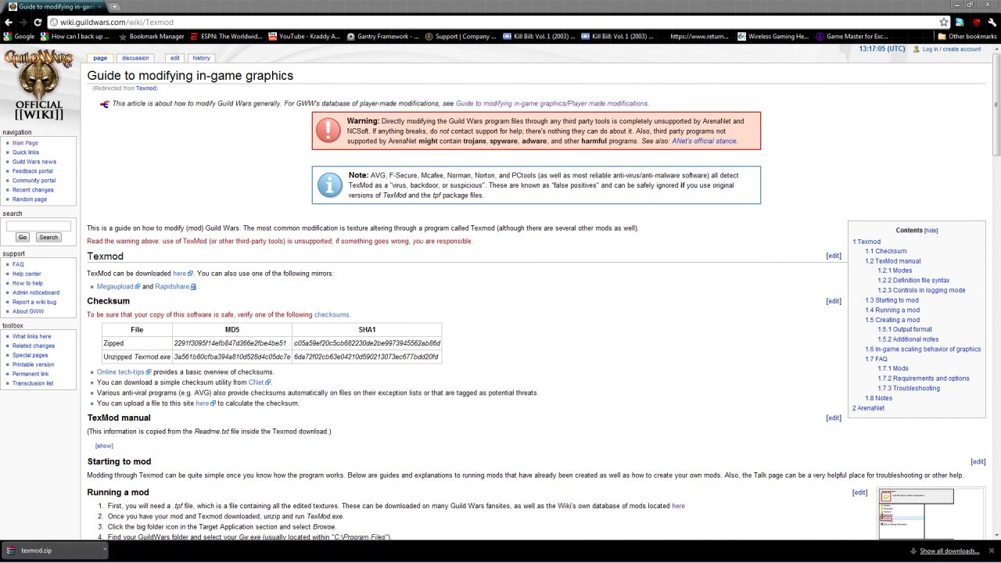
# In the wiki's Texmod guide, find the FAQ entry on mods other people have created and open the linked list of player-made modifications.
pyautogui.scroll(-5, 500, 291)
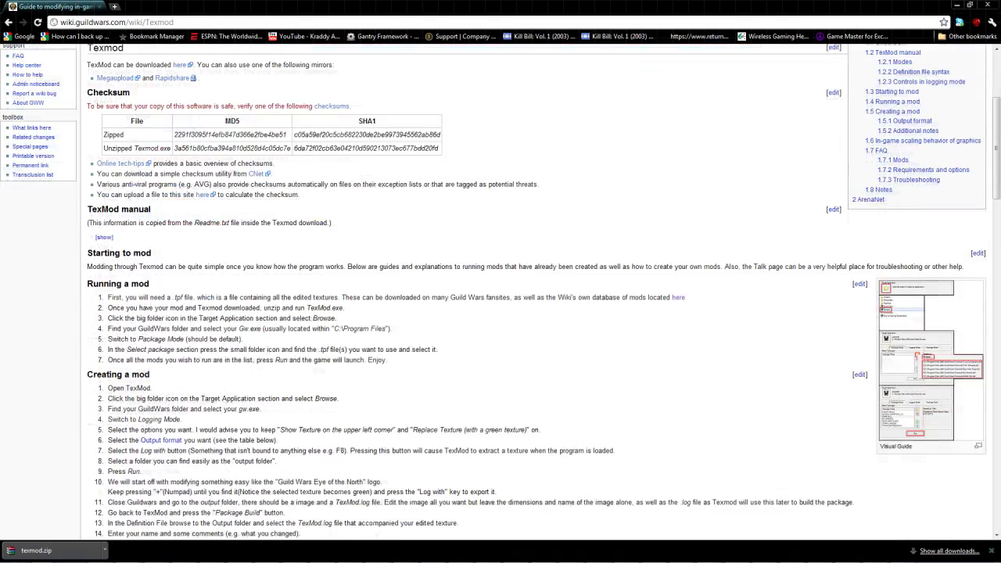
pyautogui.scroll(-10, 500, 291)
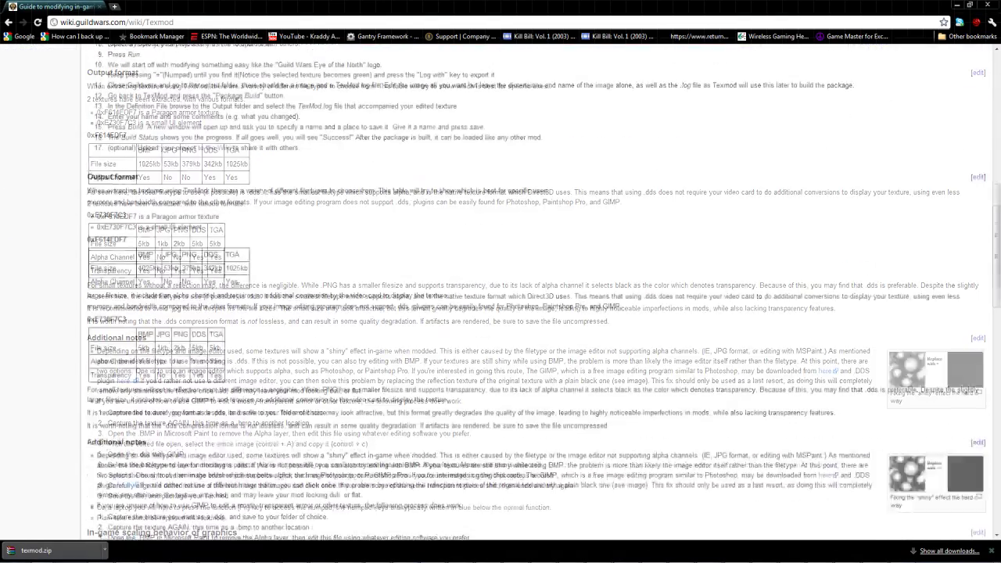
pyautogui.scroll(-2, 501, 291)
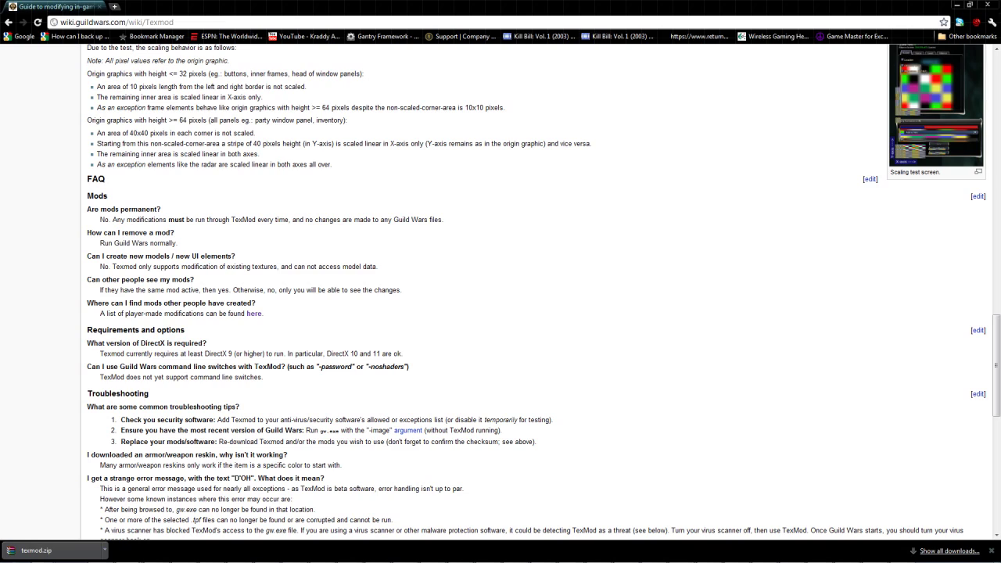
pyautogui.doubleClick(95, 179)
pyautogui.click(95, 179)
pyautogui.moveTo(87, 303); pyautogui.dragTo(256, 303)
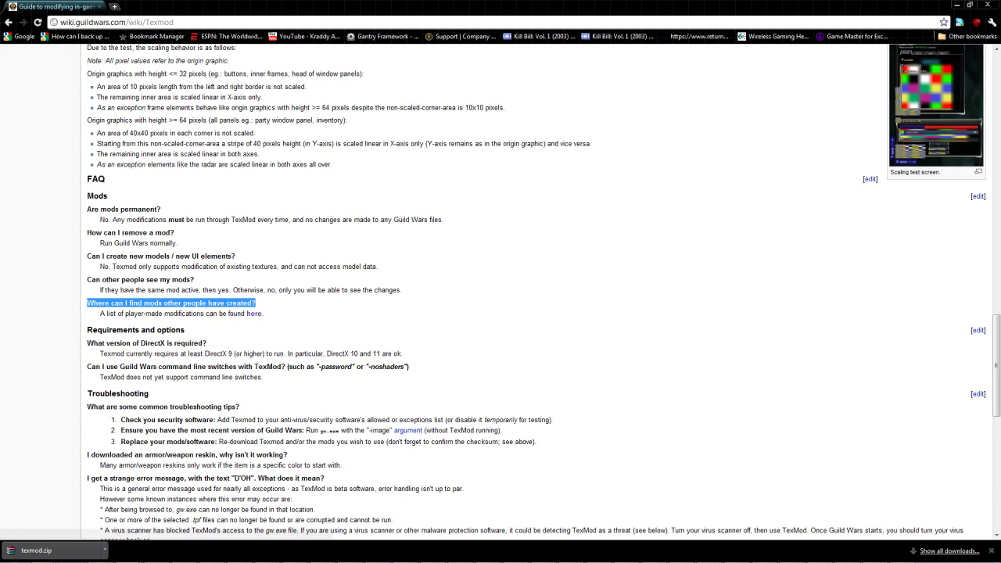
pyautogui.click(254, 314)
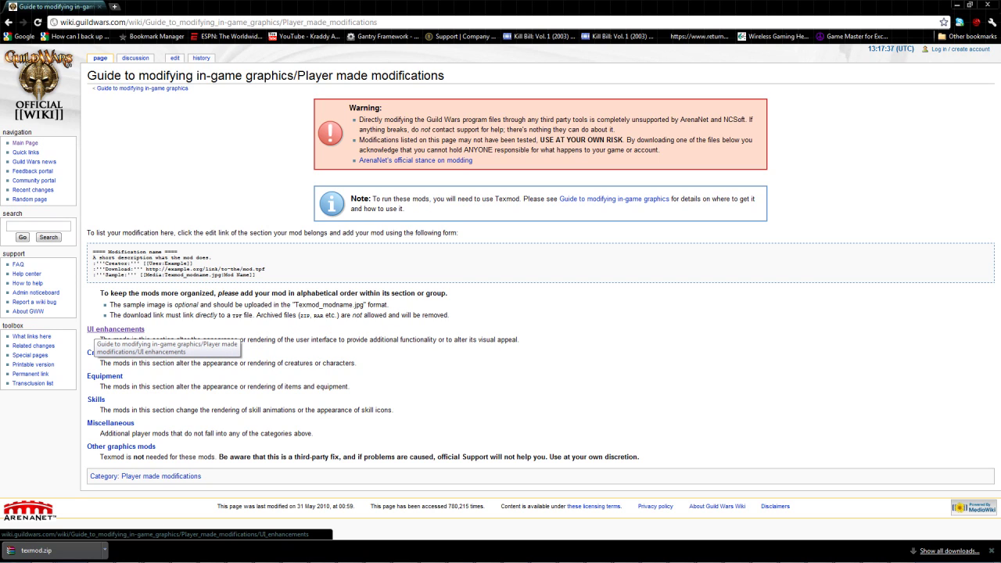
# Open the UI enhancements category and go to the entry for @µ's clear line UI v4.8.200.
pyautogui.click(114, 330)
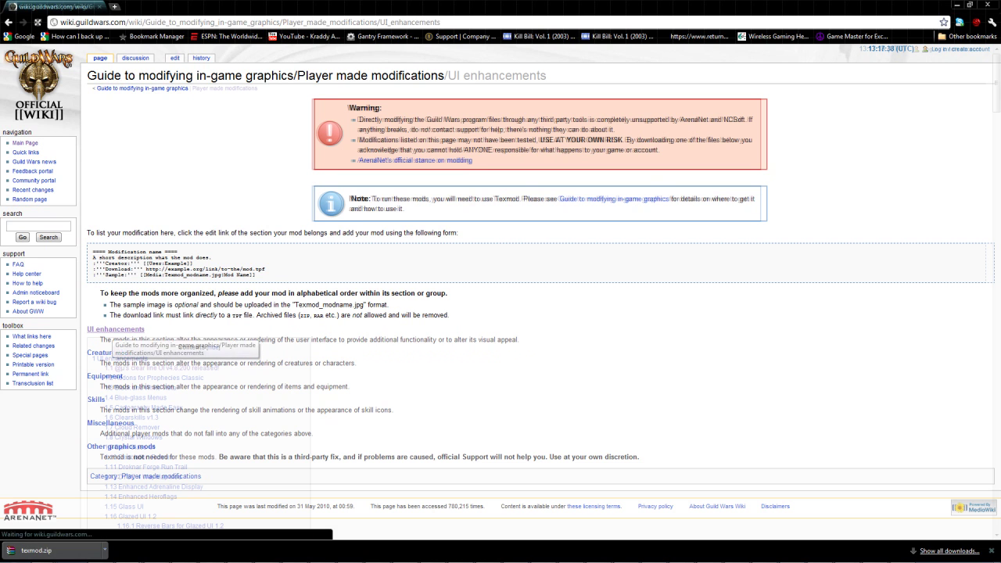
pyautogui.scroll(-4, 114, 330)
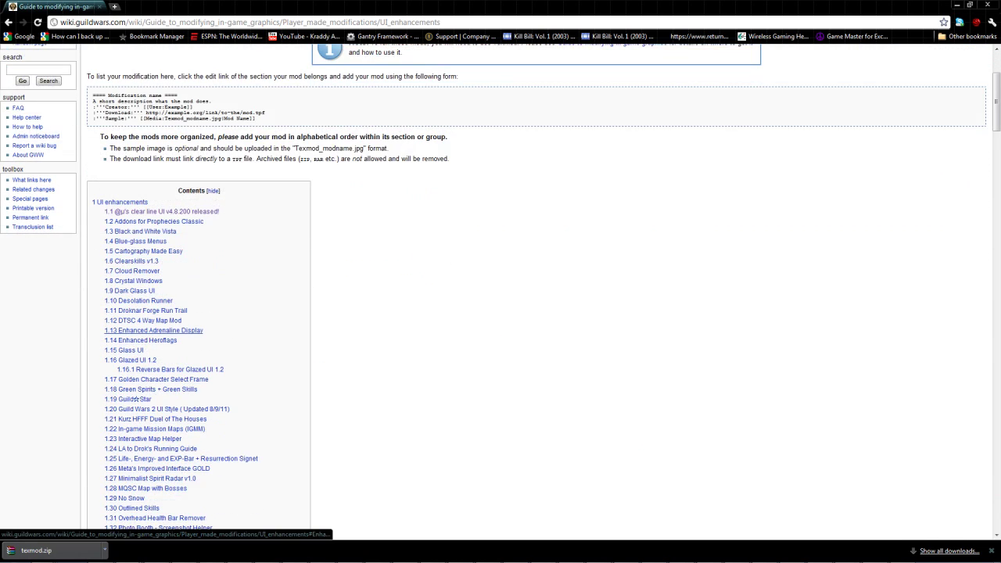
pyautogui.scroll(-3, 114, 330)
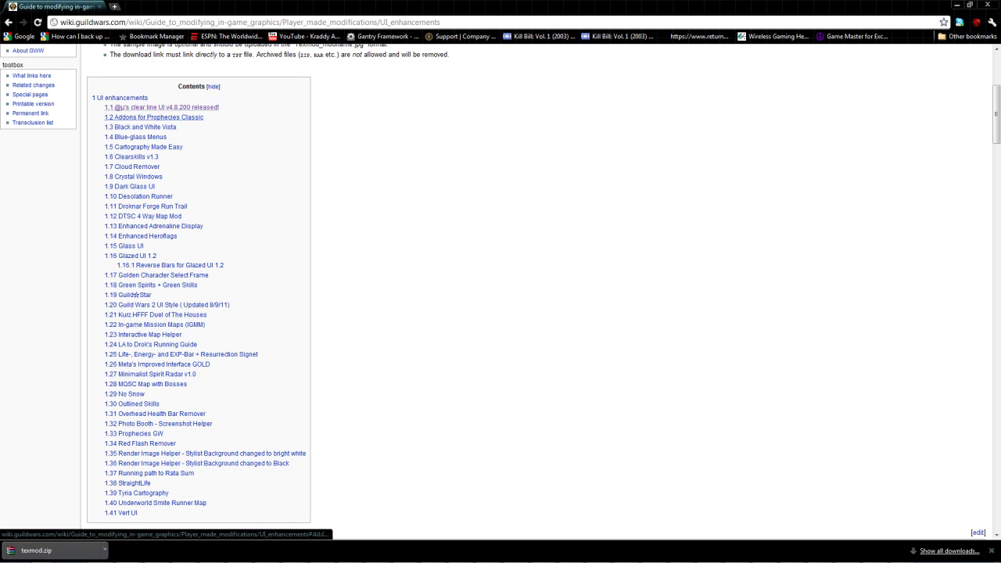
pyautogui.moveTo(220, 107); pyautogui.dragTo(115, 108)
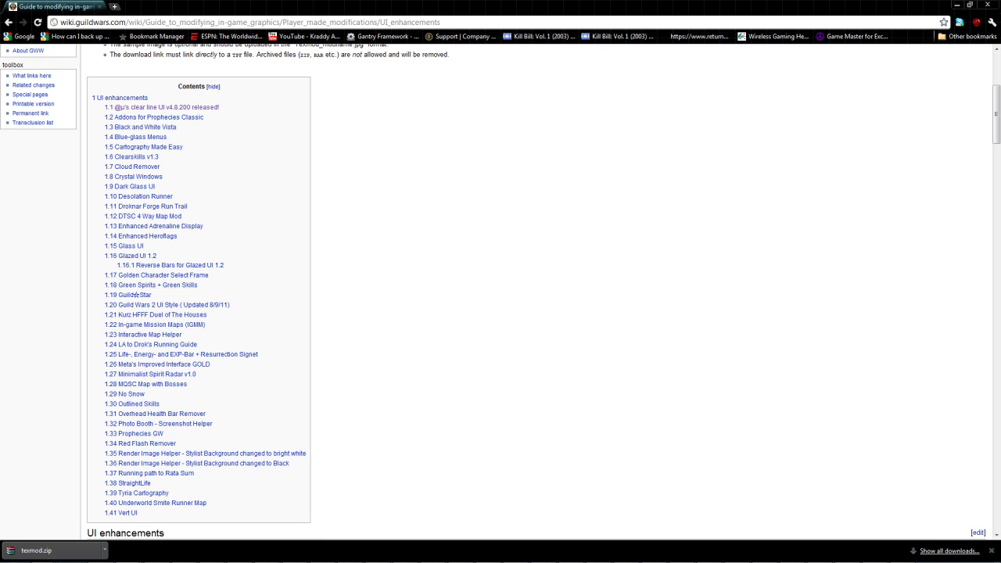
pyautogui.click(161, 107)
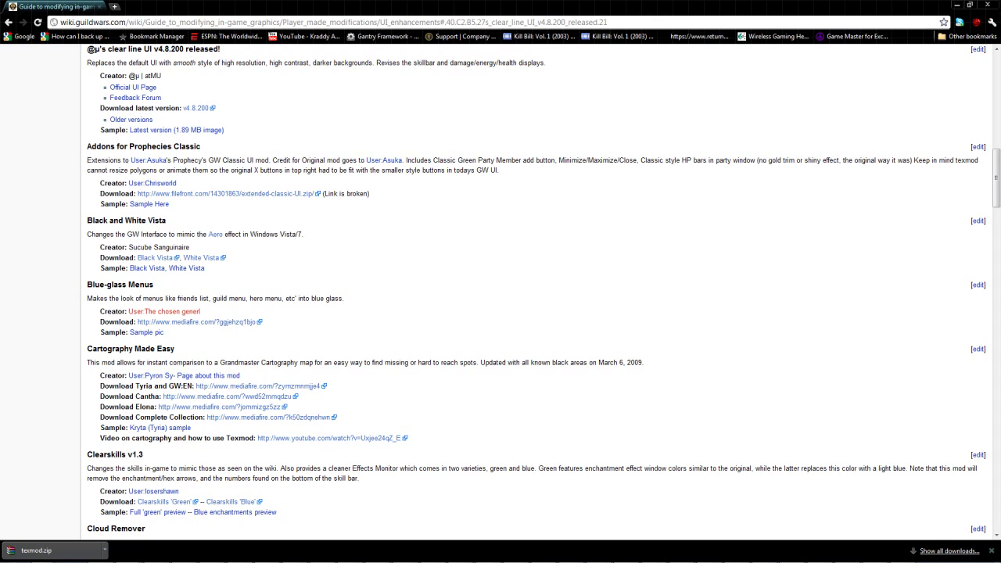
# Download the latest version, v4.8.200, of @µ's clear line UI and return to the TexMod window.
pyautogui.moveTo(105, 108); pyautogui.dragTo(180, 108)
pyautogui.click(182, 108)
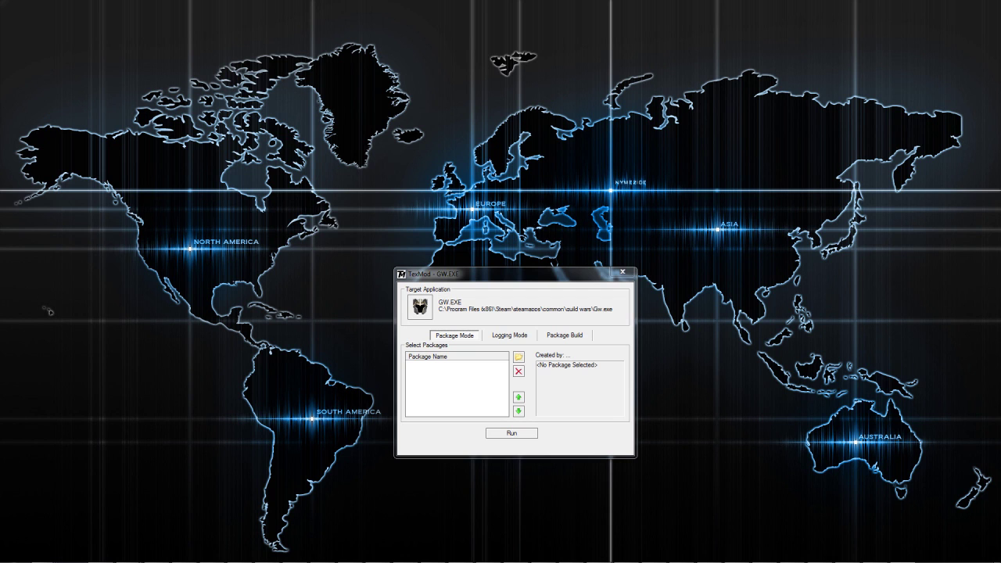
pyautogui.moveTo(508, 274); pyautogui.dragTo(495, 218)
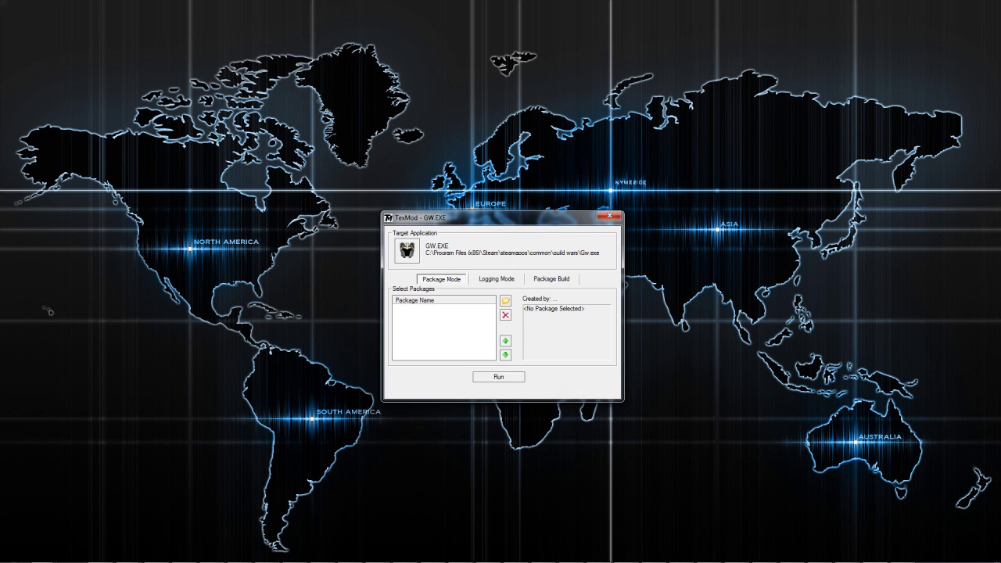
# Add the package @µ's_clear_line_UI_v4.8.200.tpf from the Downloads folder to the package list.
pyautogui.click(505, 300)
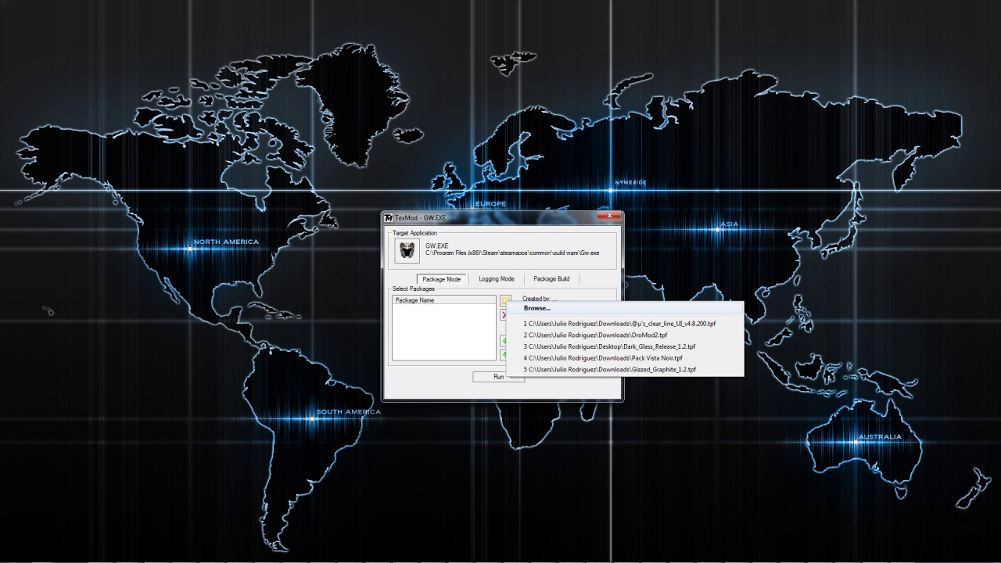
pyautogui.click(536, 307)
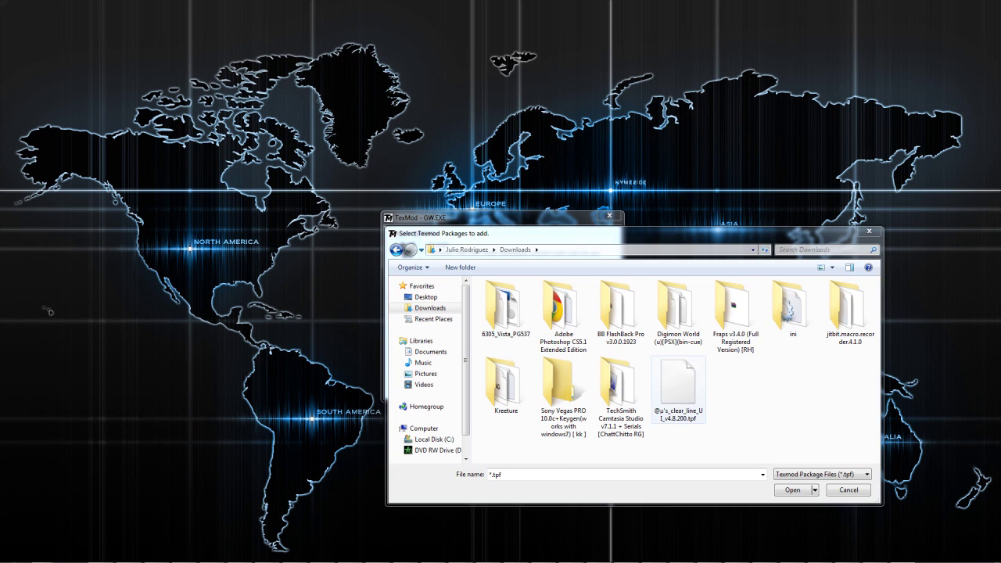
pyautogui.click(678, 388)
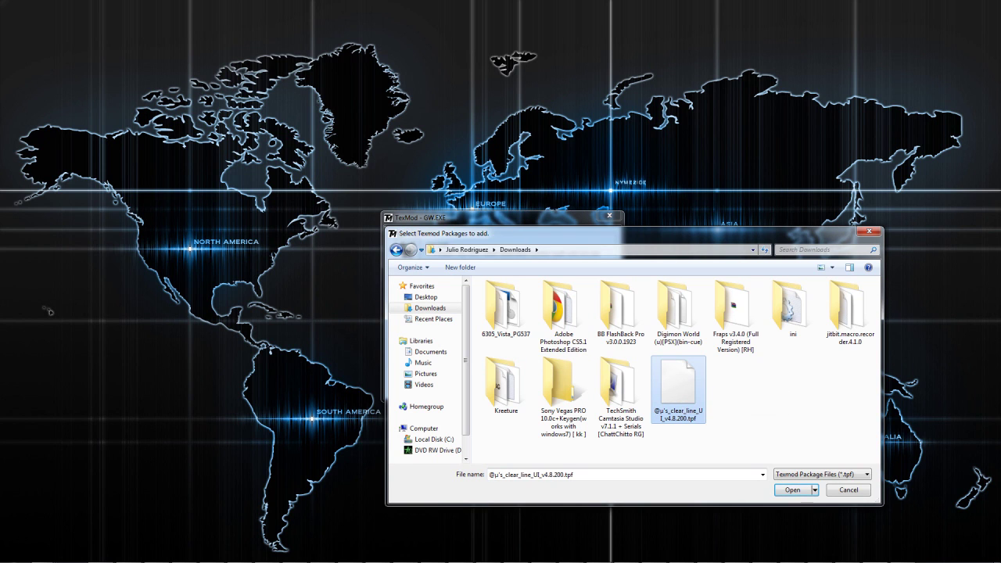
pyautogui.press('Return')
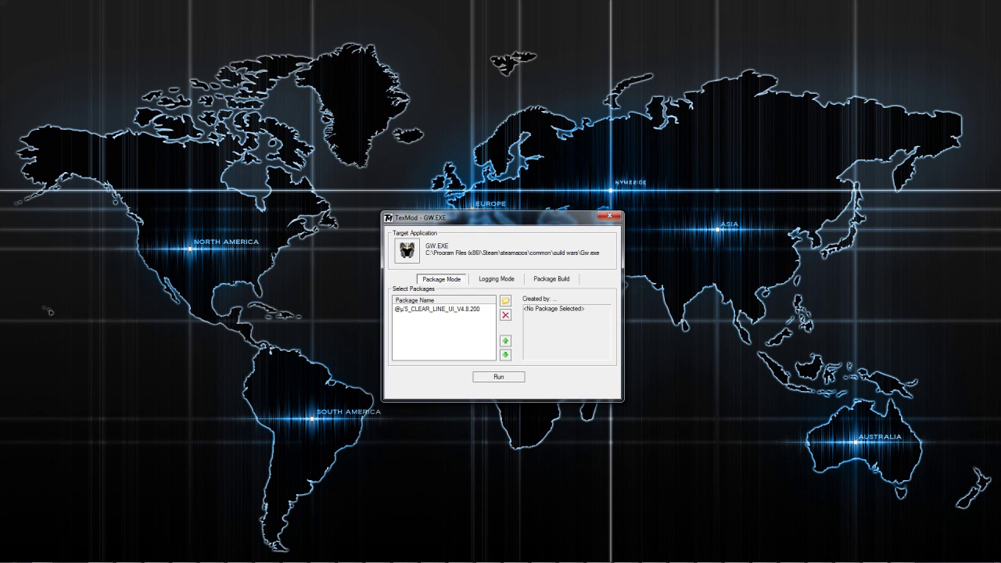
# Select the added clear line UI package, reposition the TexMod window and run Gw.exe with the package.
pyautogui.moveTo(500, 217); pyautogui.dragTo(517, 191)
pyautogui.click(460, 283)
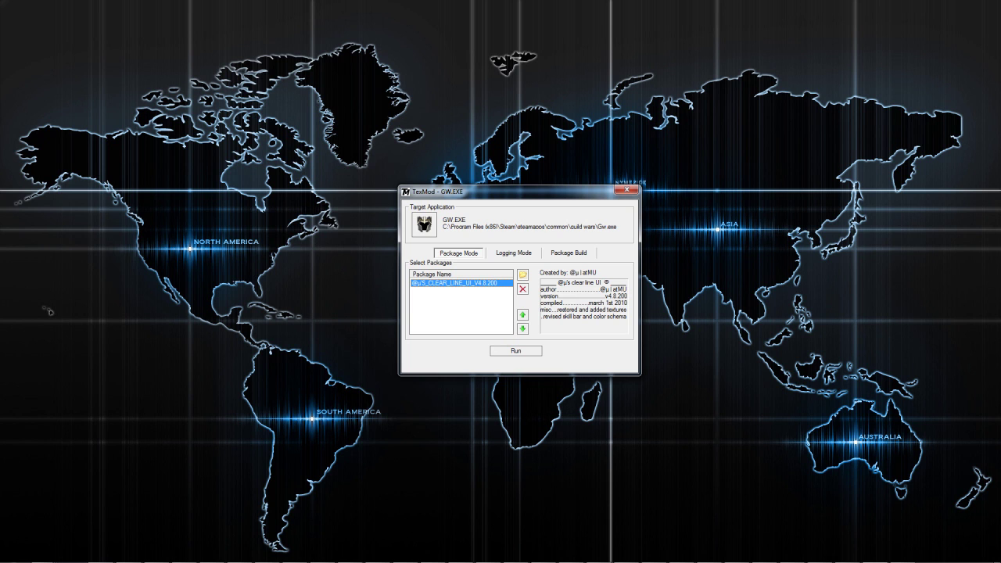
pyautogui.moveTo(508, 192); pyautogui.dragTo(463, 205)
pyautogui.click(469, 364)
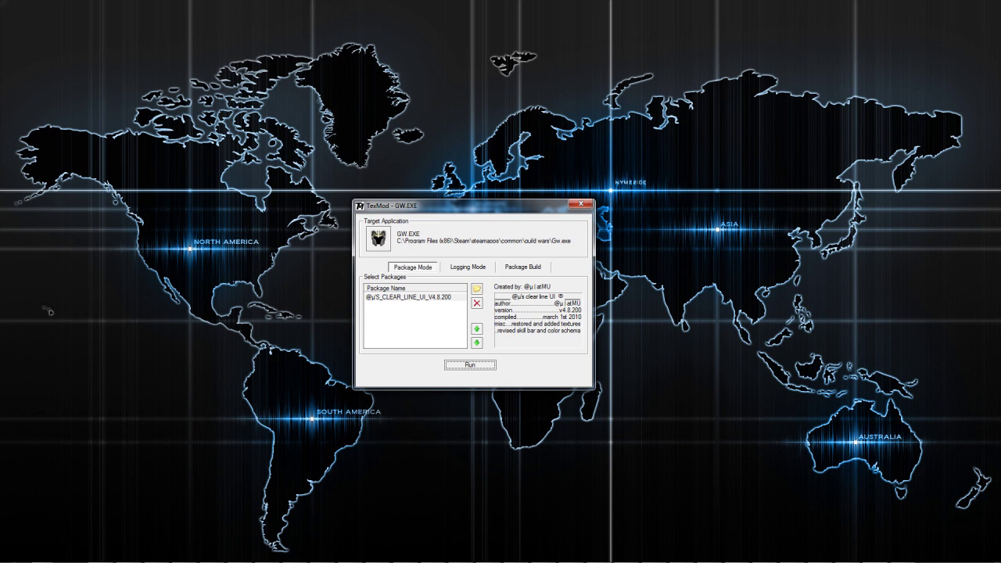
# Look through the Logging Mode and Package Build options, returning to Package Mode with the clear line UI package selected.
pyautogui.click(468, 266)
pyautogui.click(412, 267)
pyautogui.click(468, 267)
pyautogui.click(523, 267)
pyautogui.press('Left')
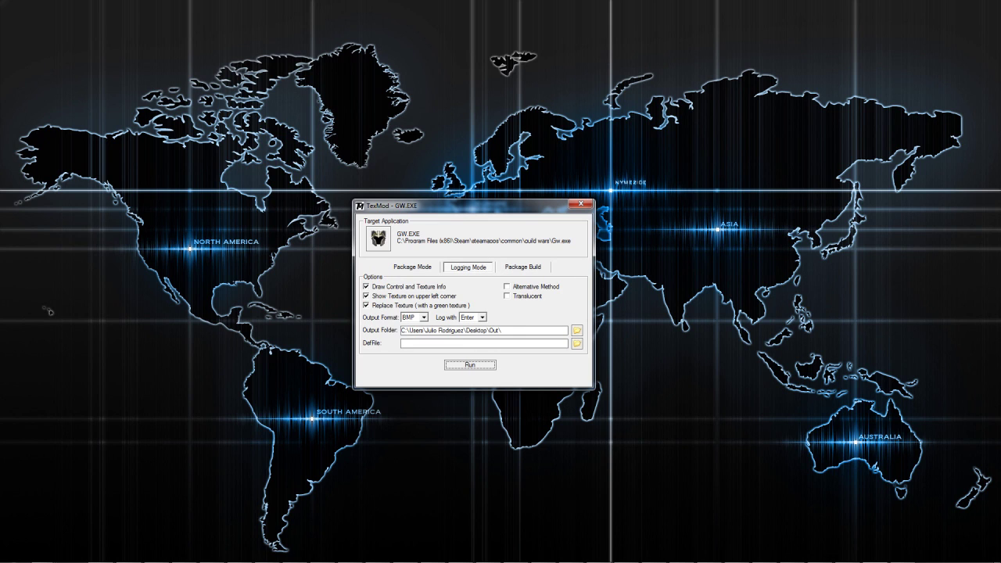
pyautogui.press('Right')
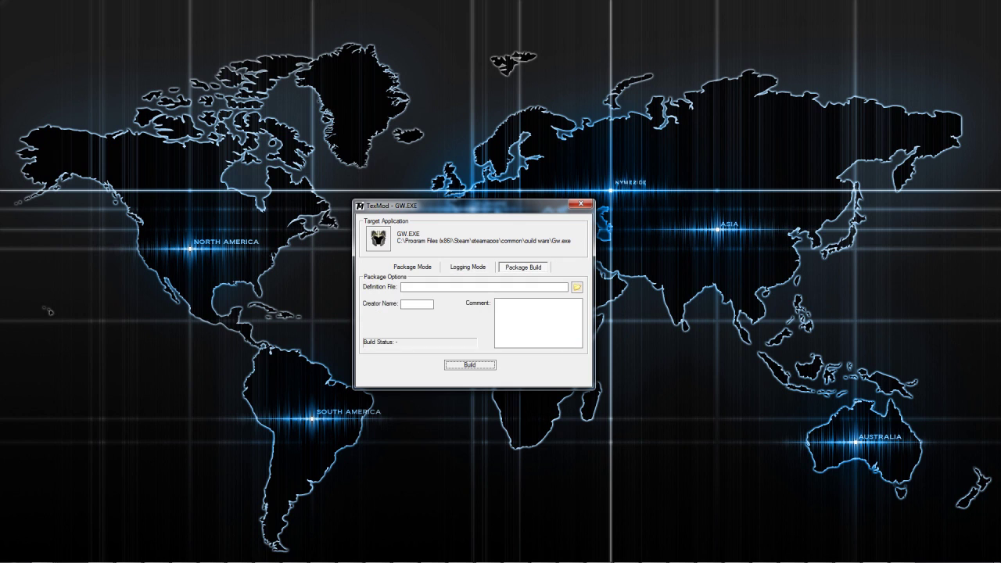
pyautogui.press('Left')
pyautogui.press('Left')
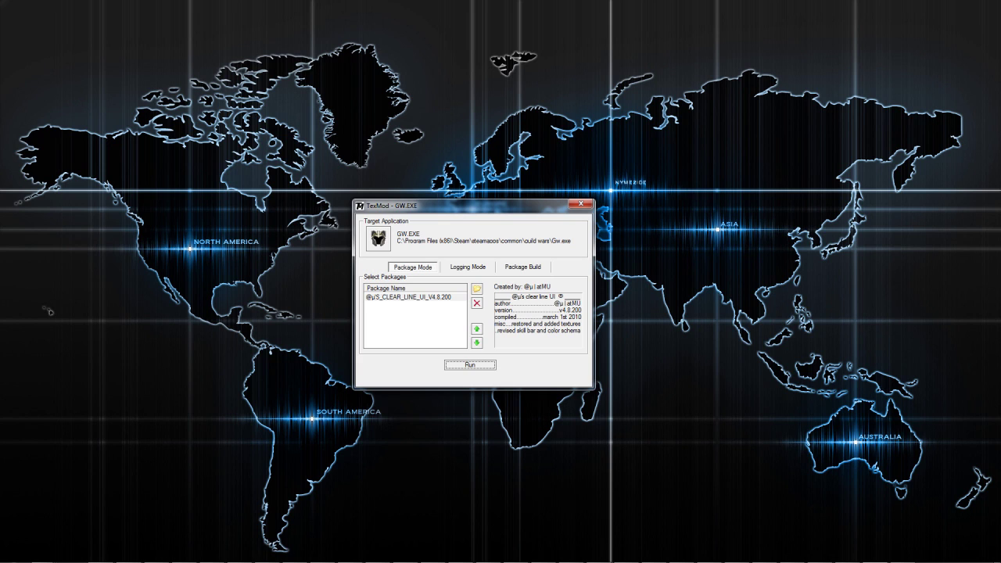
pyautogui.click(408, 298)
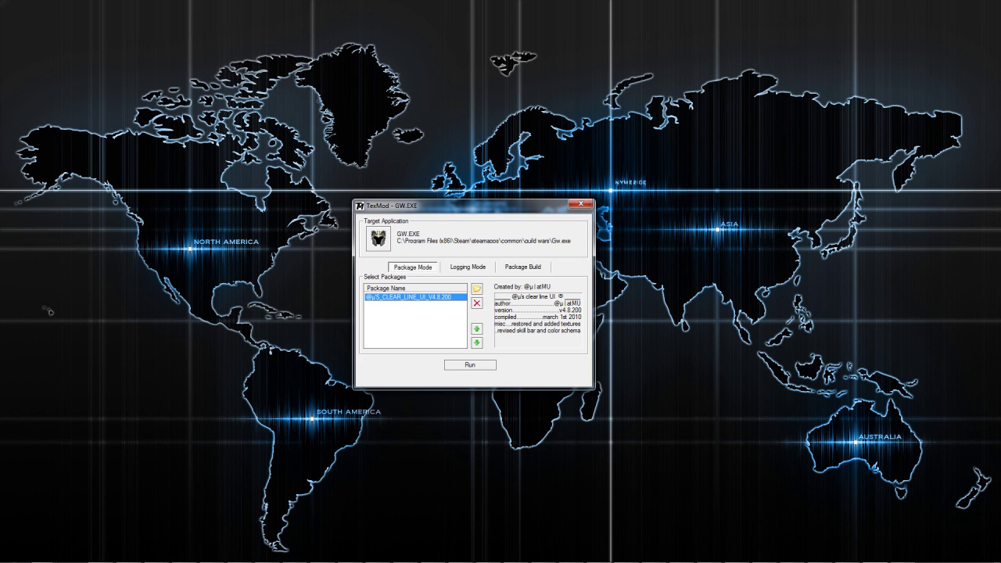